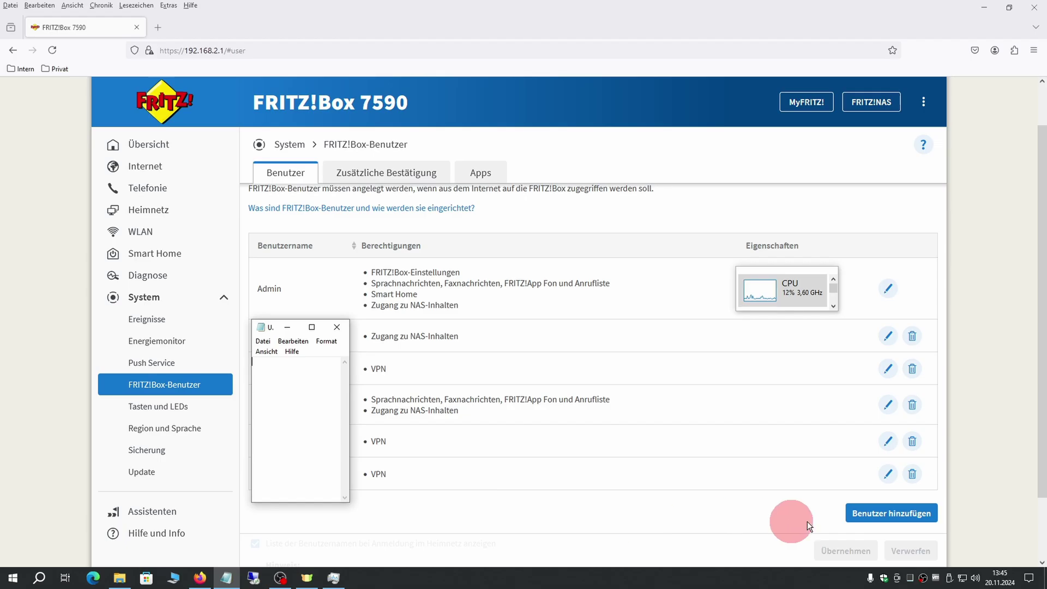
- Start a new FRITZ!Box user and enter the user name ICh_bins, correcting the mistyped start
left_click(893, 513)
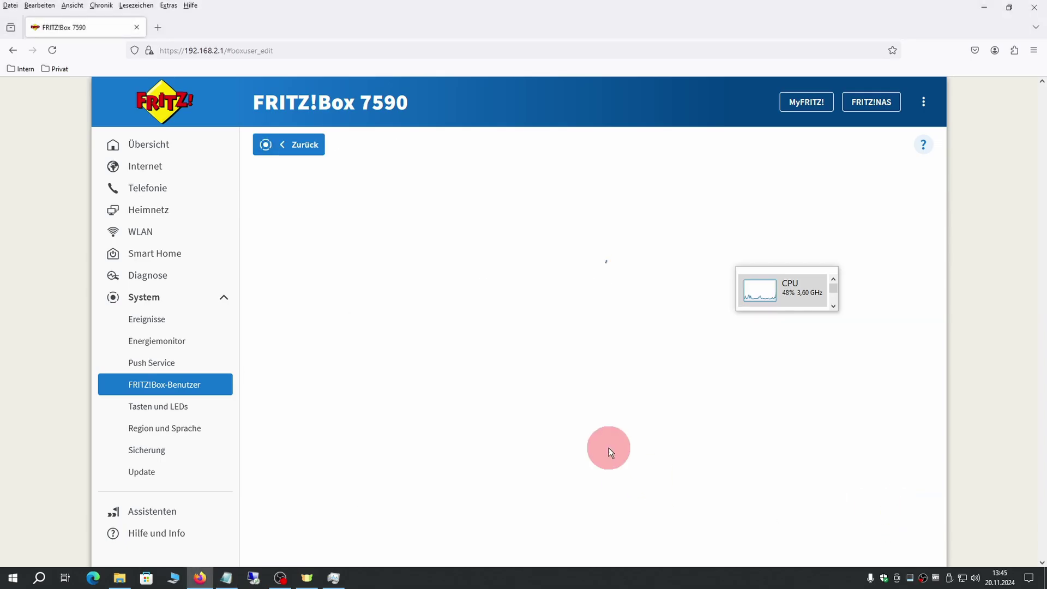
left_click_drag(779, 273, 996, 241)
left_click(355, 289)
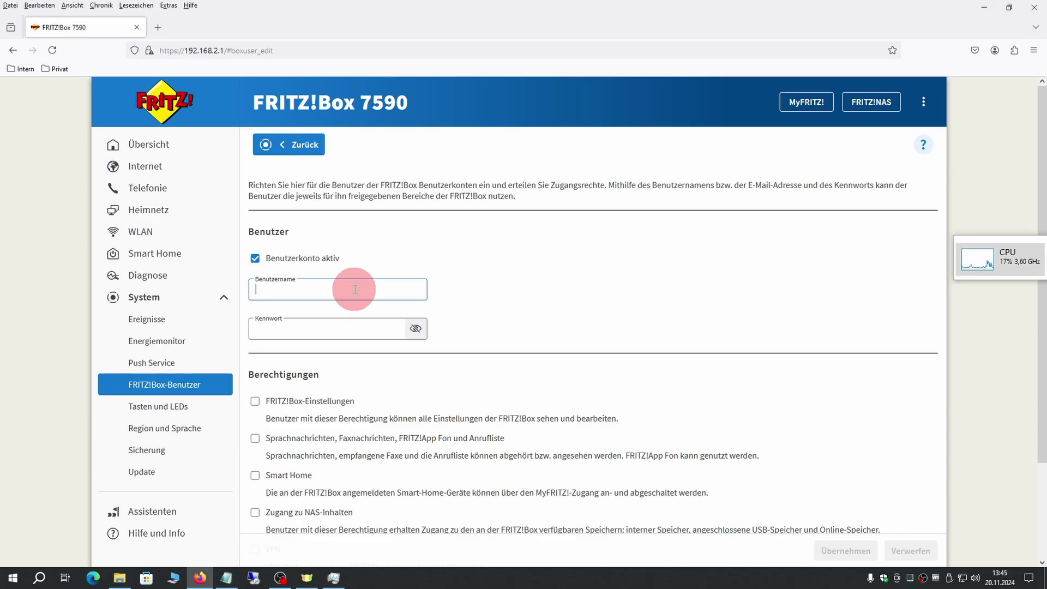
type("cih")
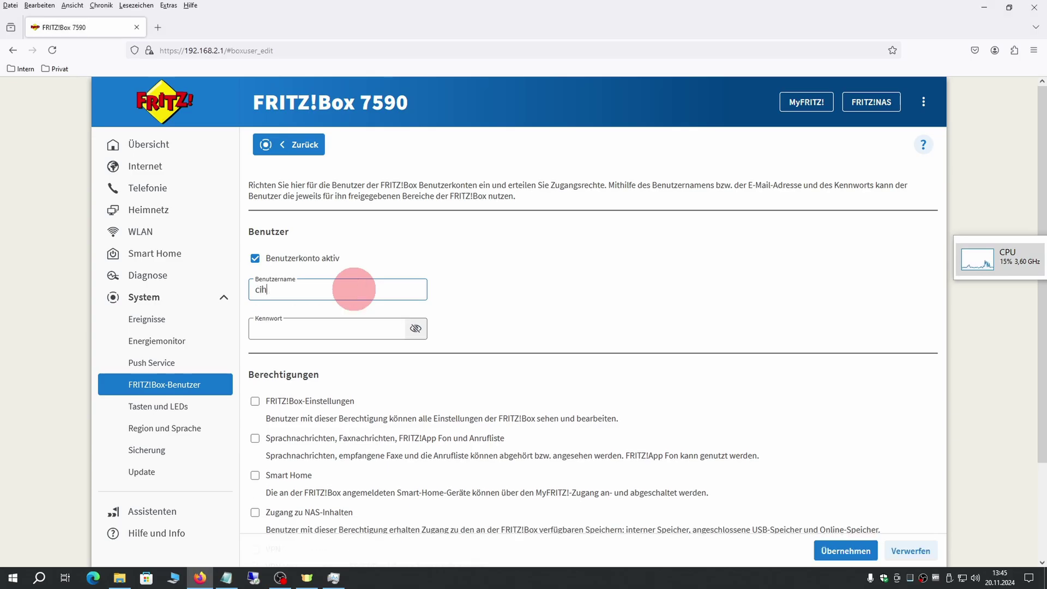
type("_bins")
key("Home")
key("Delete")
key("Delete")
key("Delete")
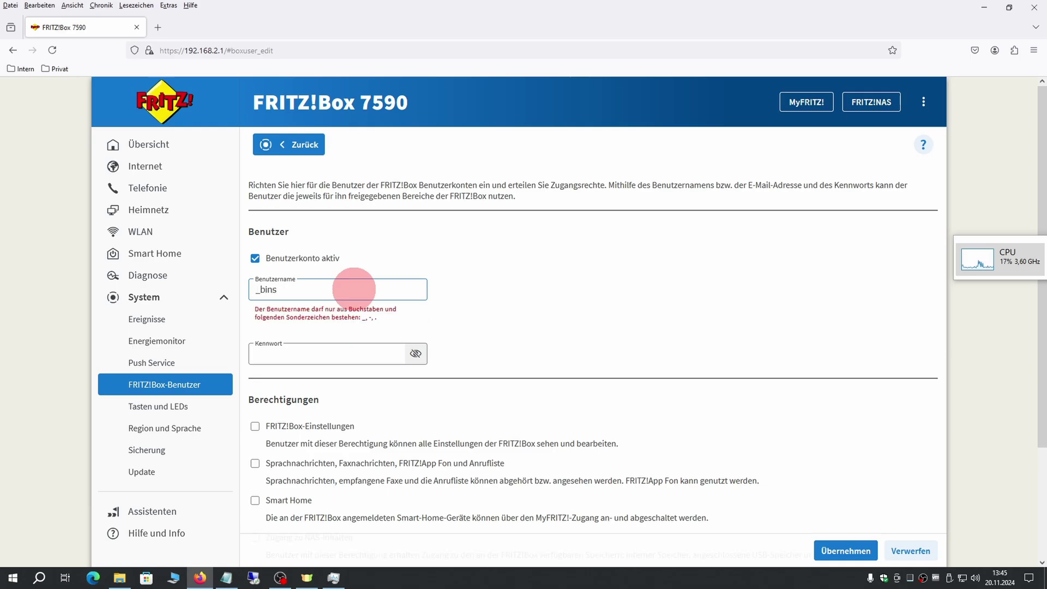
type("ICh")
key("Tab")
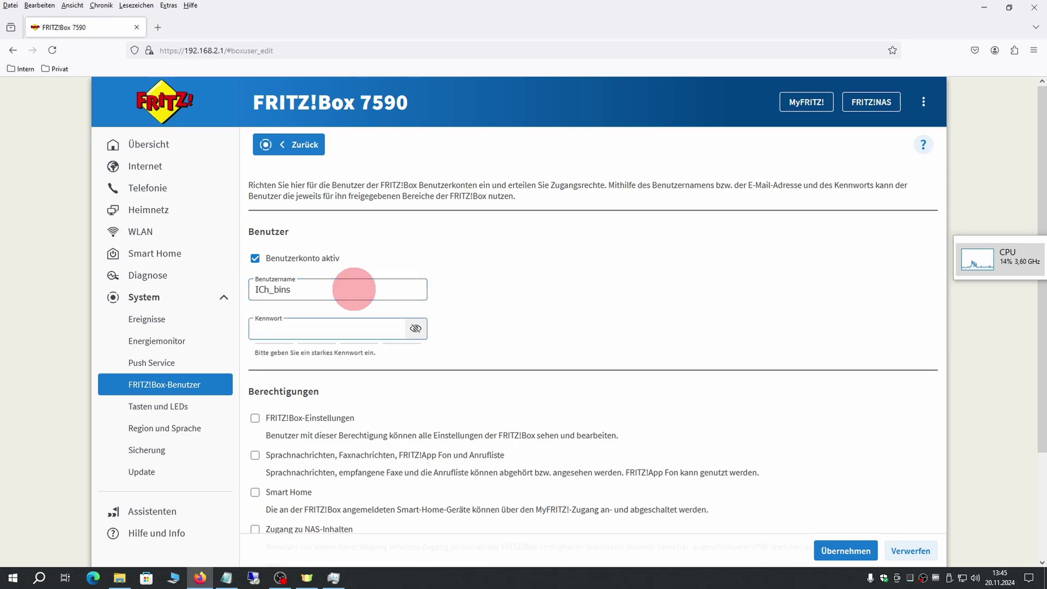
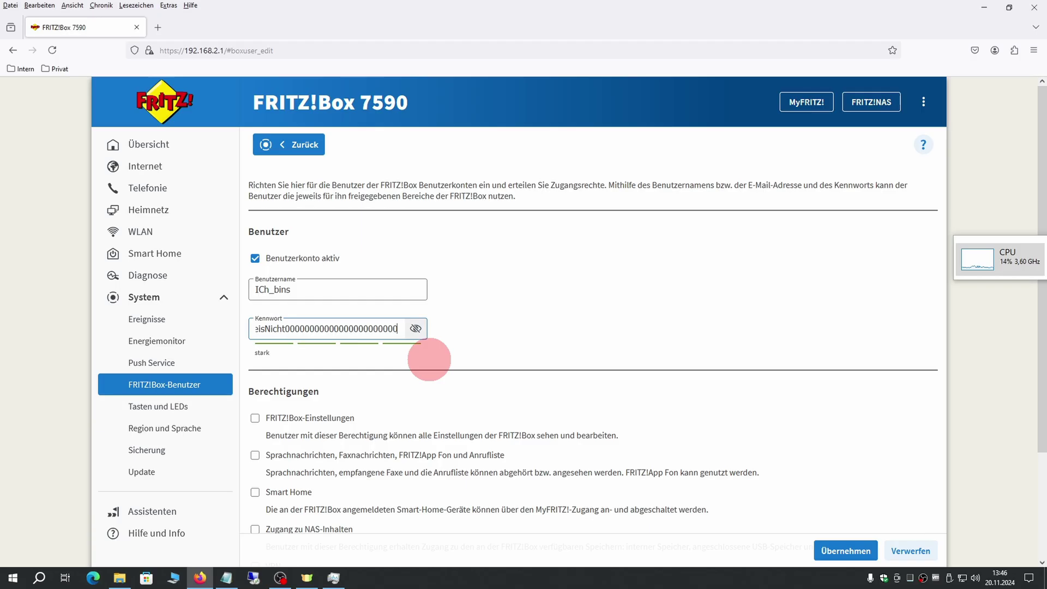
- Enter a long password for the new user, trimmed to the 32-character limit and rated stark
key("Home")
key("Right")
key("Right")
key("Right")
key("Right")
key("Right")
key("Right")
key("Right")
key("Right")
key("Right")
key("Right")
key("Right")
key("Left")
key("Left")
key("Left")
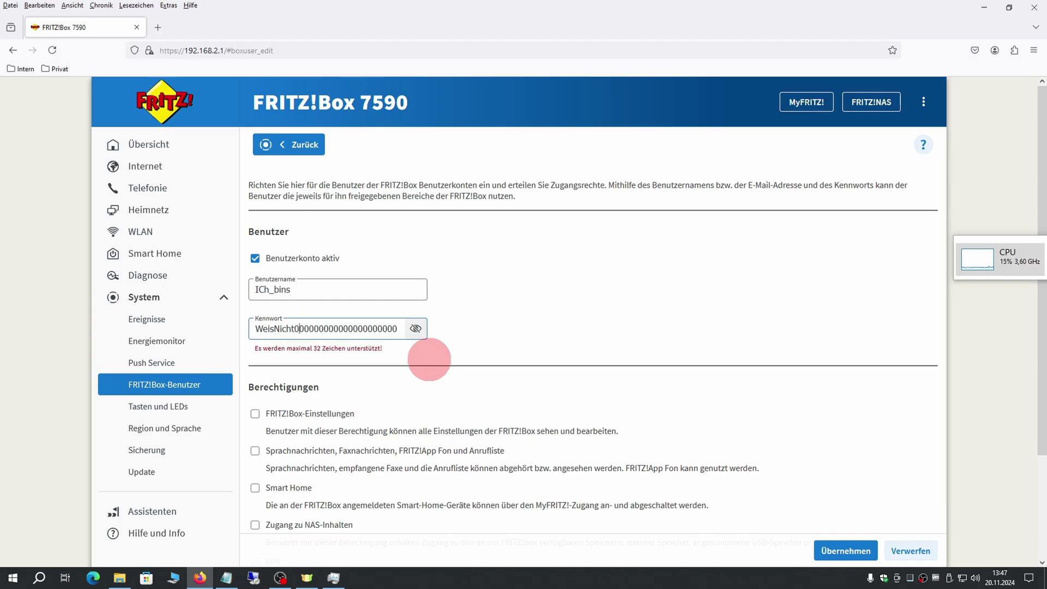
key("BackSpace")
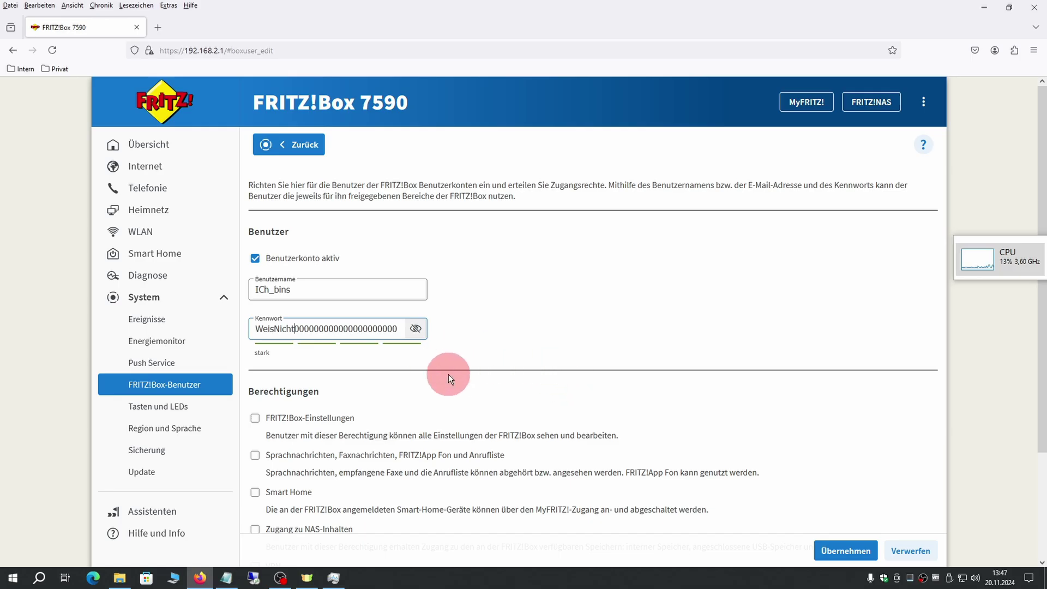
- Scroll down to Berechtigungen and tick the FRITZ!Box-Einstellungen permission
scroll(542, 357, "down", 1)
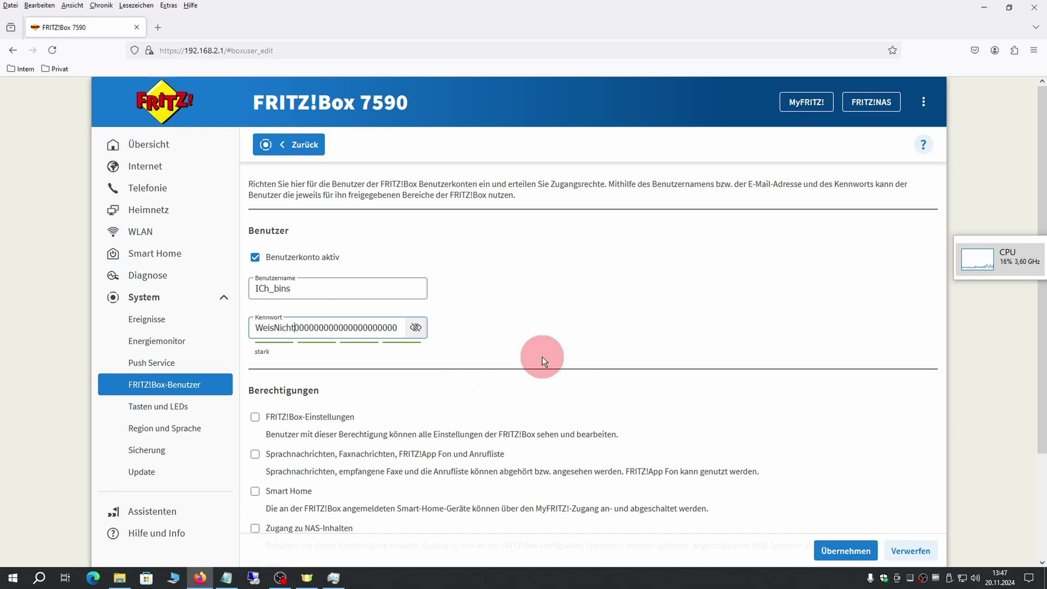
scroll(542, 357, "down", 3)
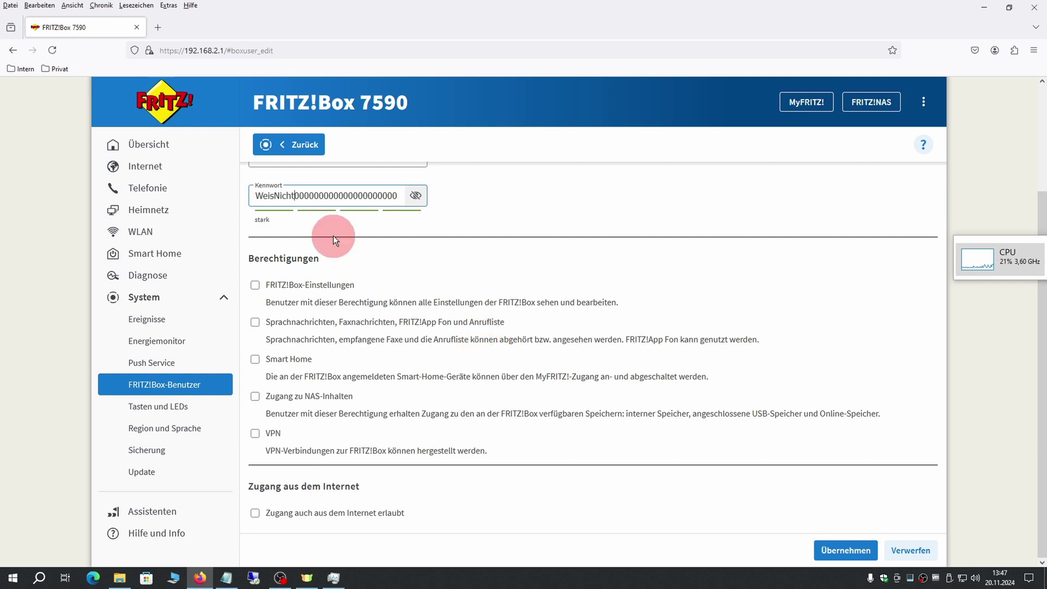
scroll(381, 261, "up", 3)
scroll(524, 302, "down", 3)
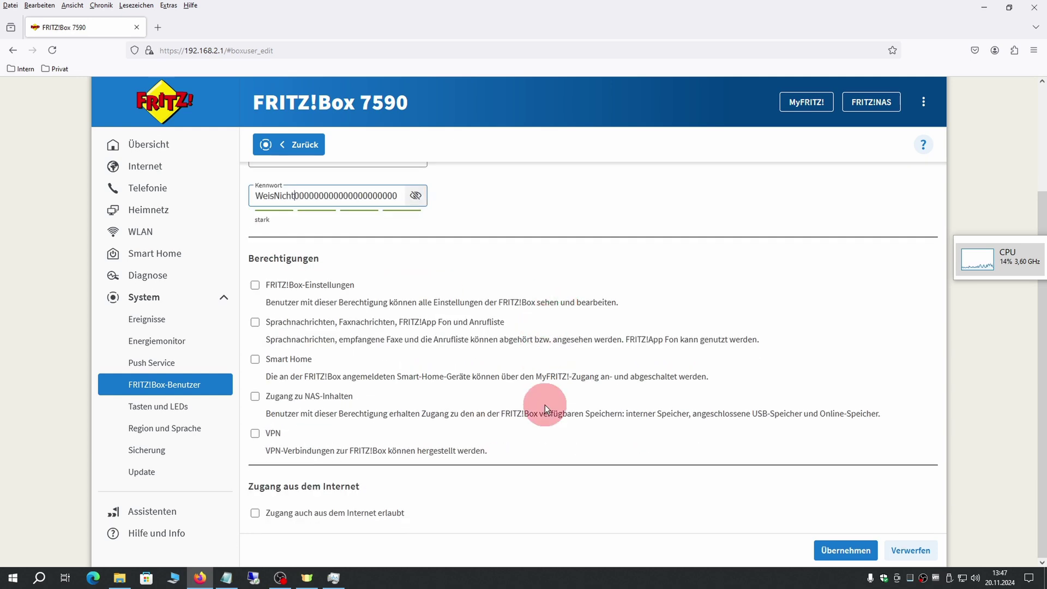
scroll(572, 438, "up", 2)
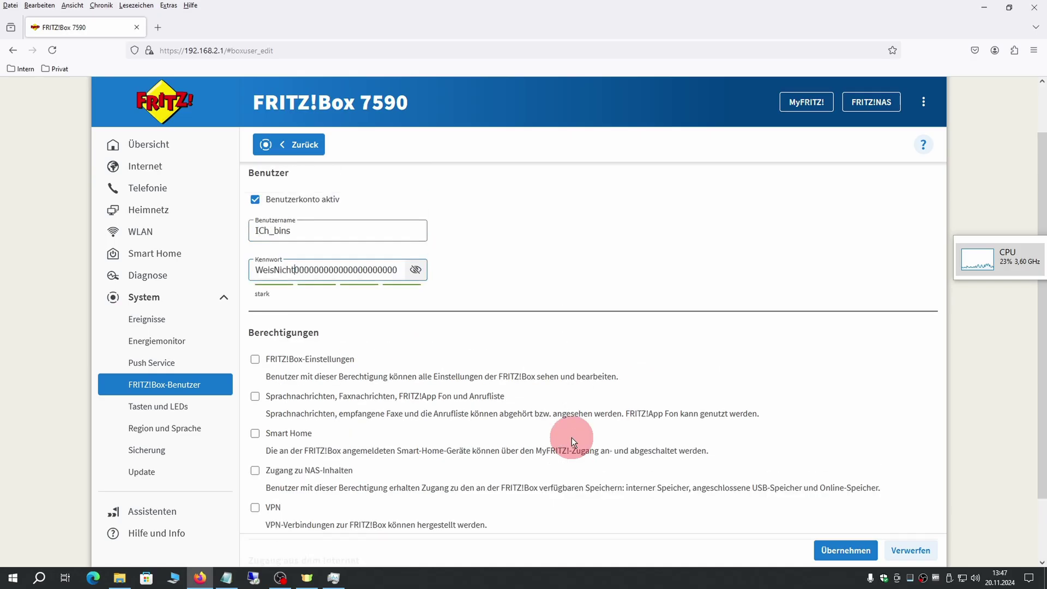
scroll(566, 425, "down", 2)
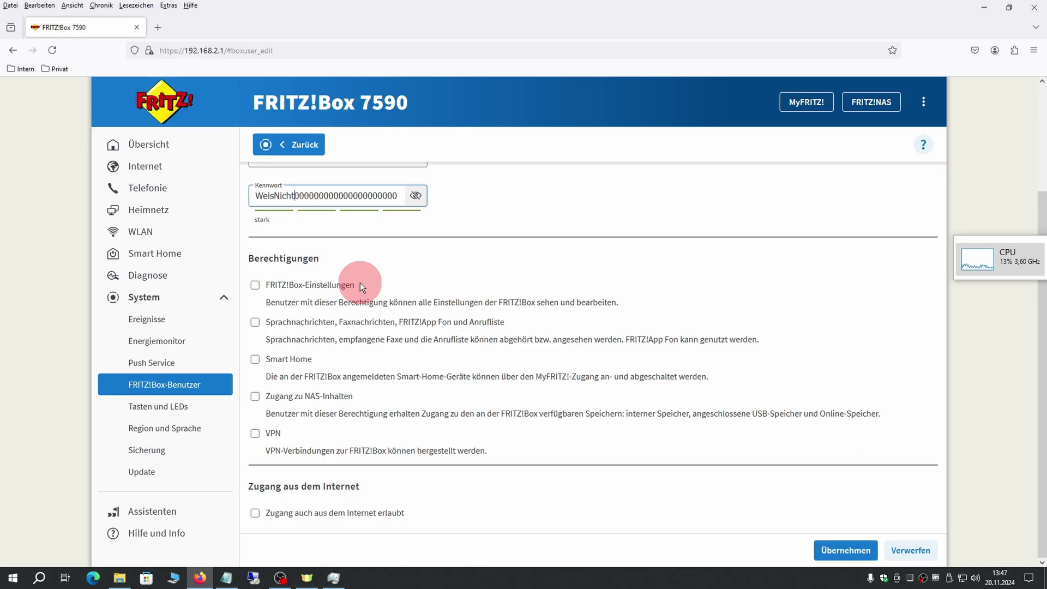
left_click(255, 284)
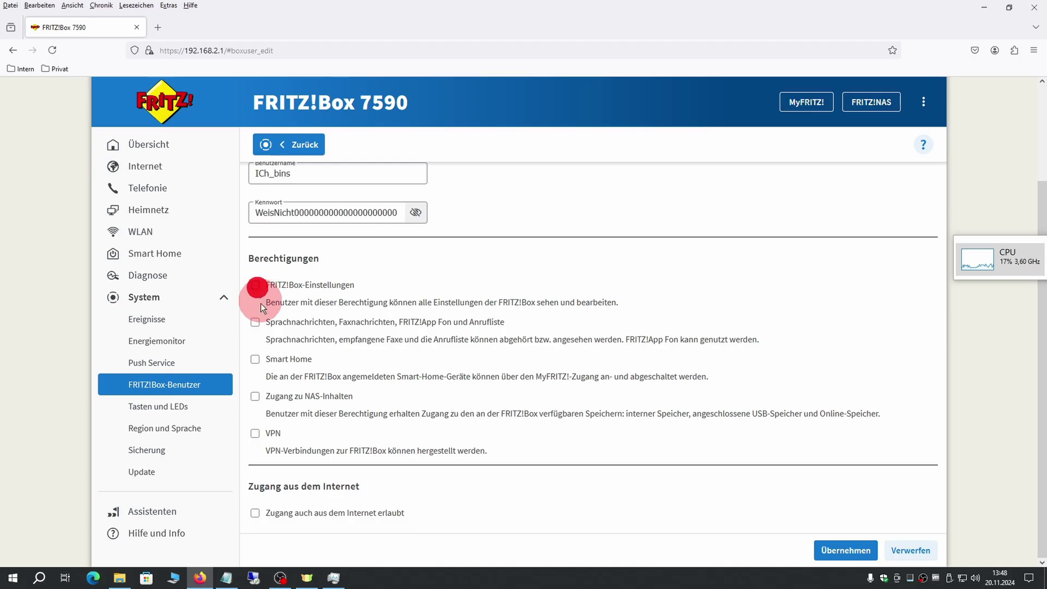
- Toggle the voice messages/fax/call list and Smart Home permission checkboxes
left_click(255, 322)
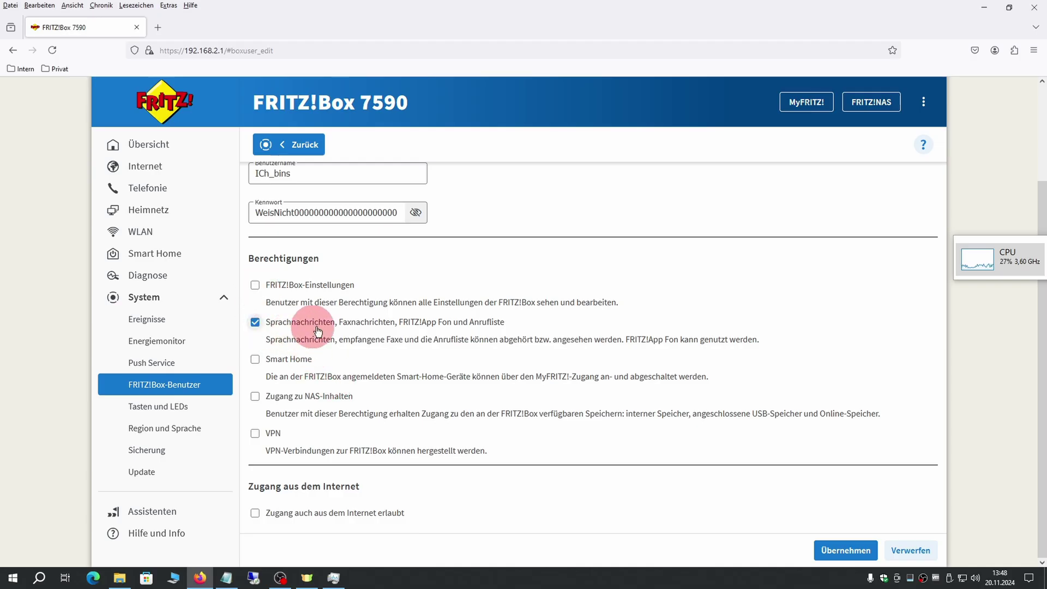
left_click(255, 322)
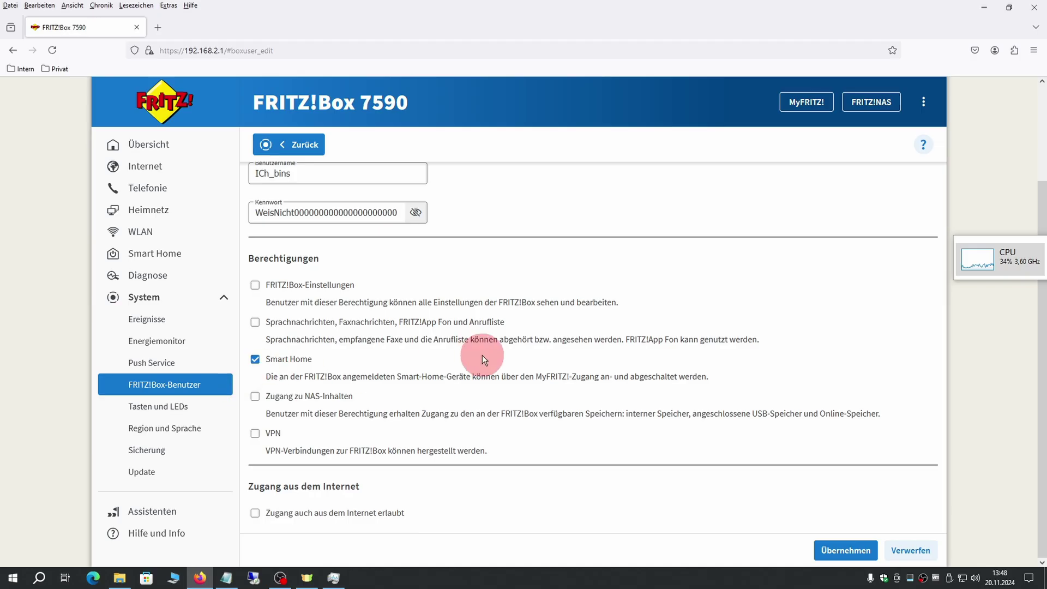
left_click(255, 322)
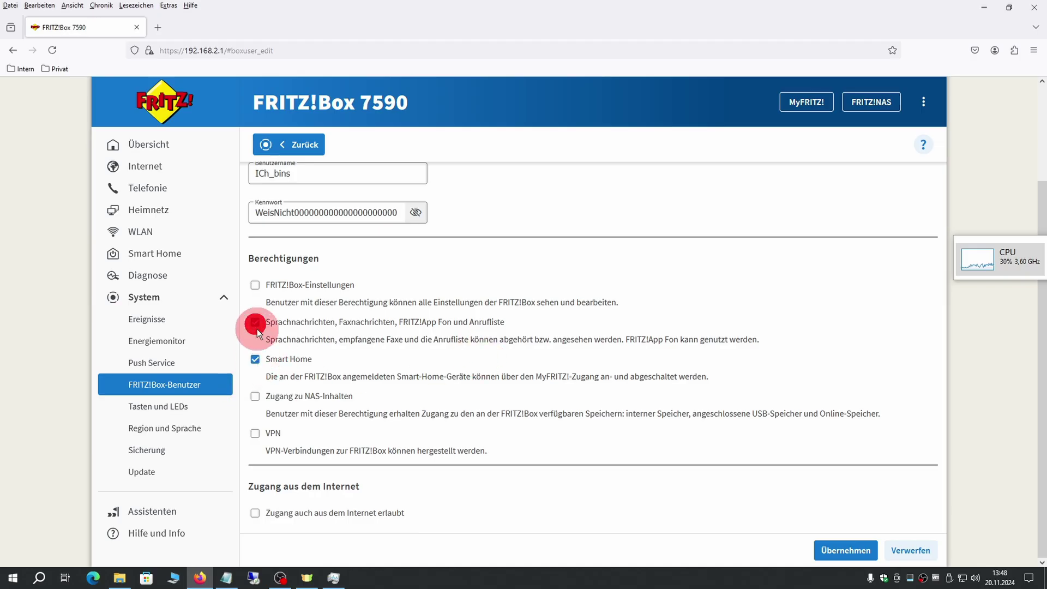
left_click(256, 323)
left_click(255, 359)
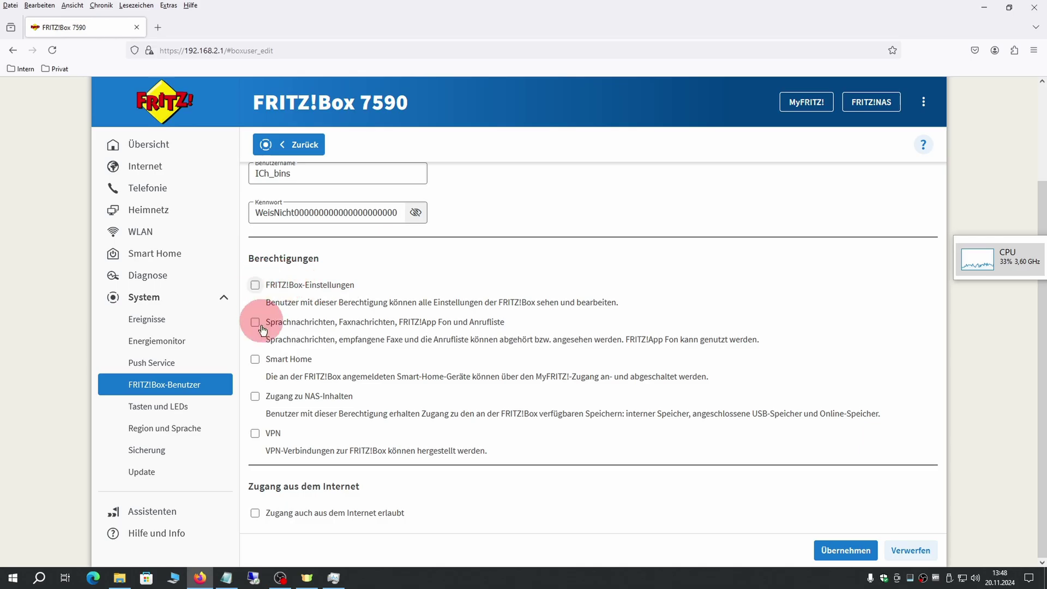
- Enable Zugang zu NAS-Inhalten with both Lesen and Schreiben cleared
left_click(255, 400)
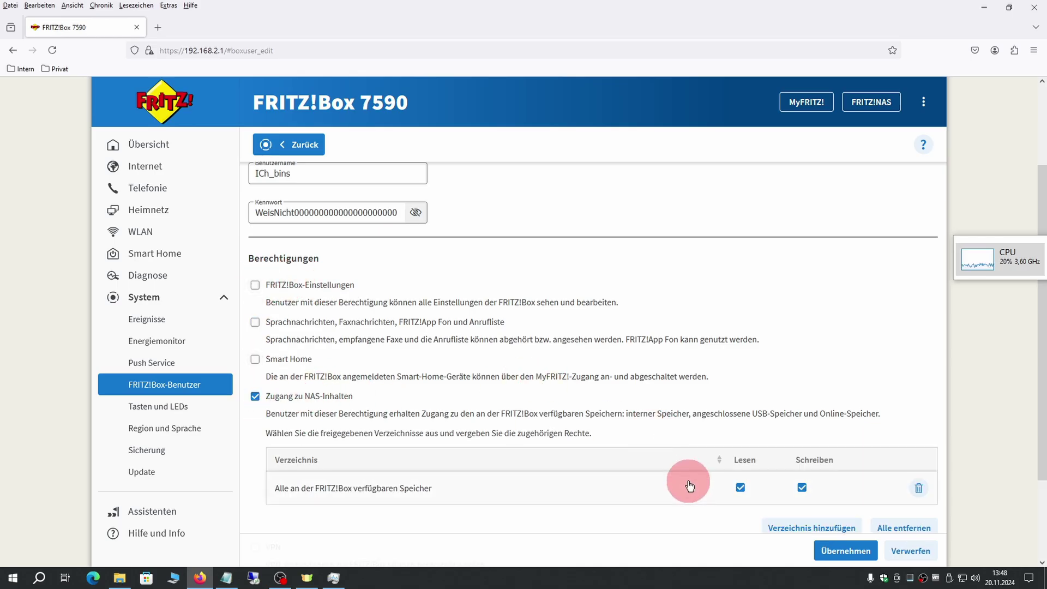
left_click(801, 488)
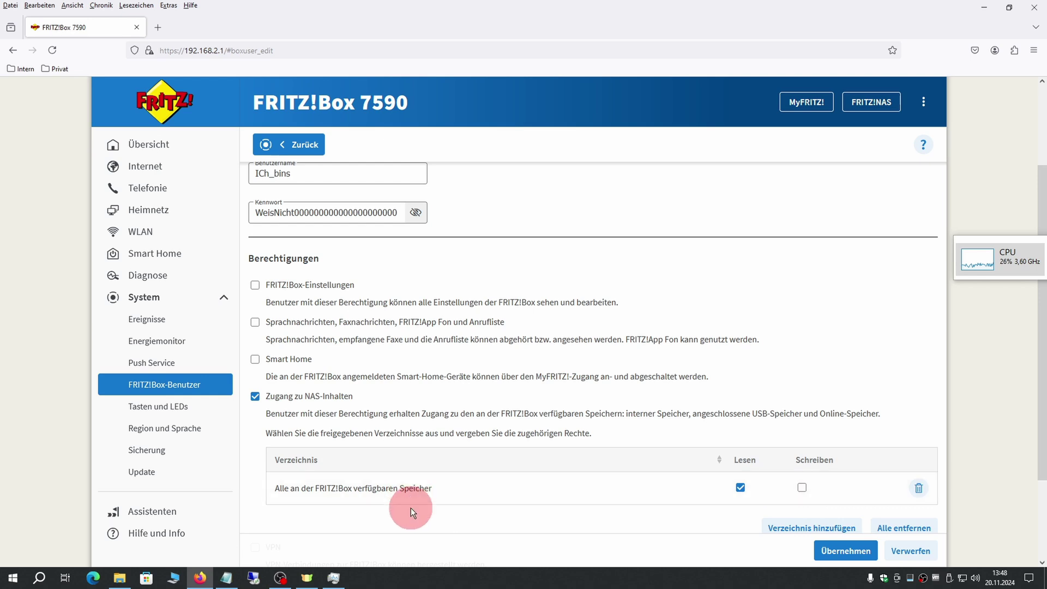
left_click(741, 487)
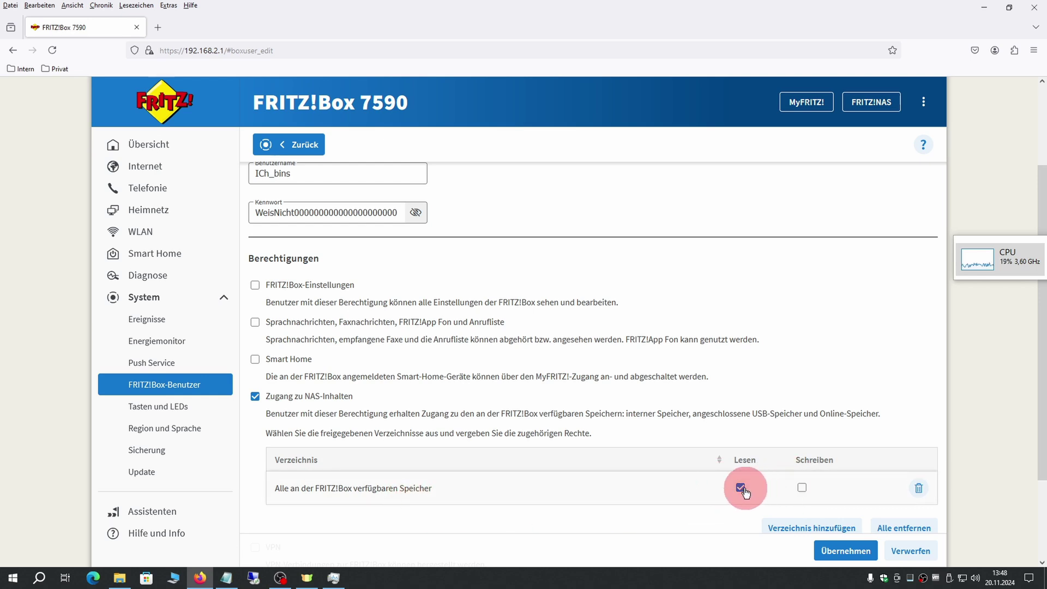
left_click(801, 488)
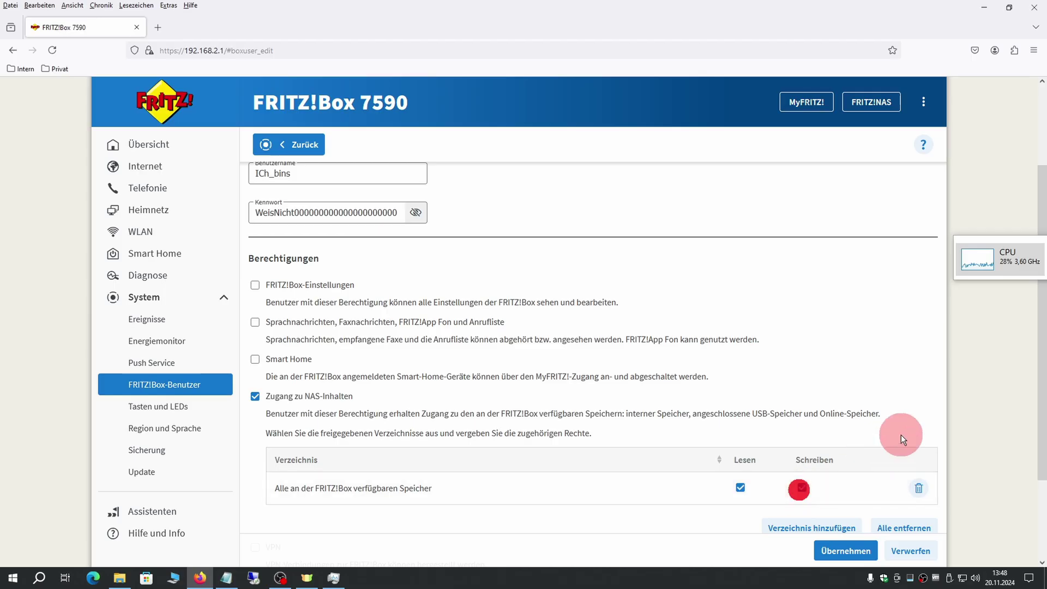
left_click(741, 489)
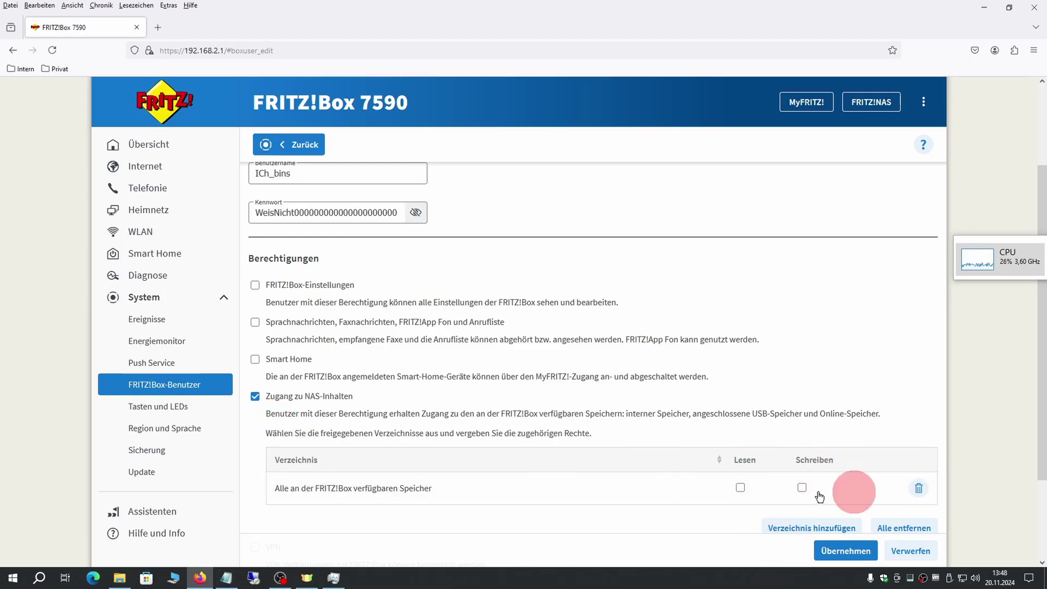
- Replace NAS access with VPN as the user's only permission, then show FRITZ!Box-Dienste sharing settings
left_click(254, 400)
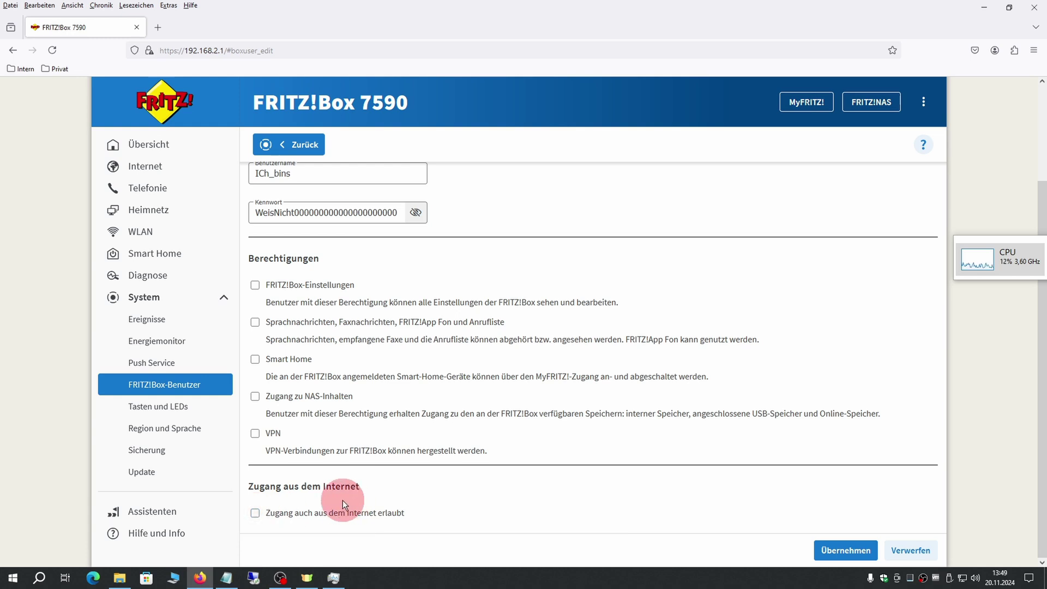
left_click(255, 434)
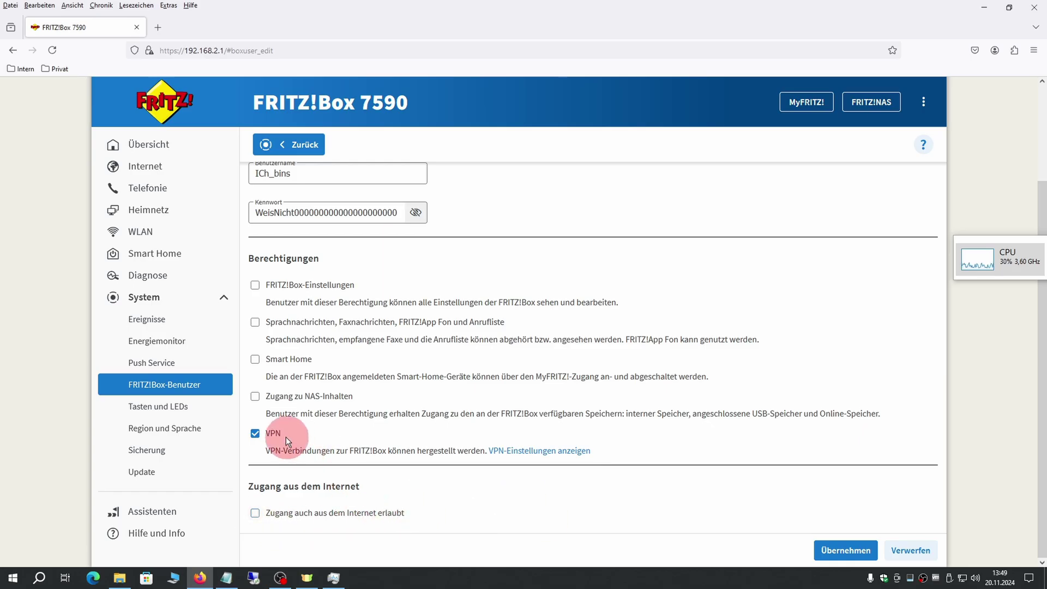
left_click(259, 438)
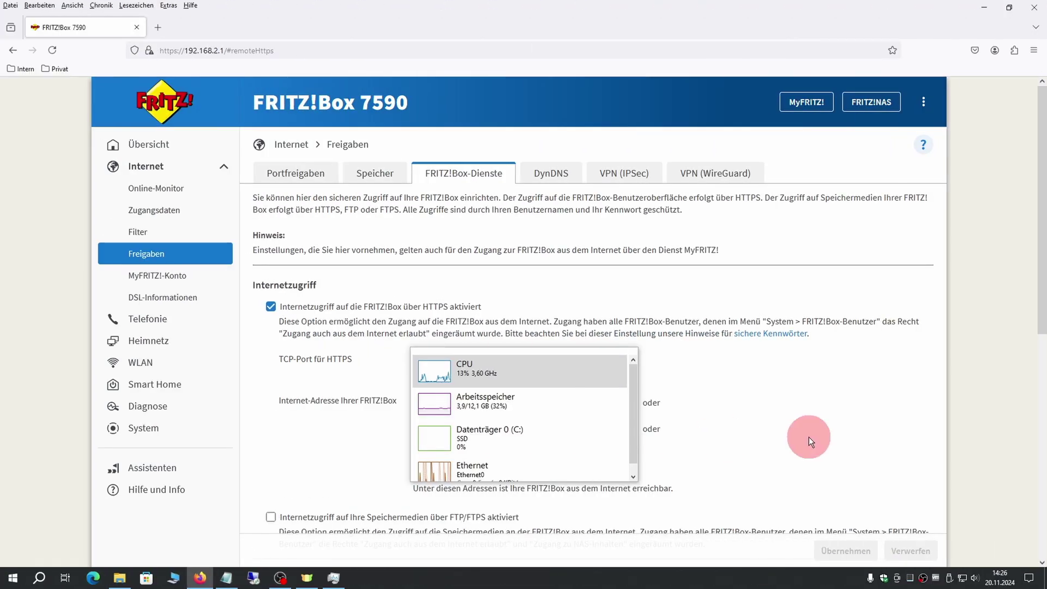